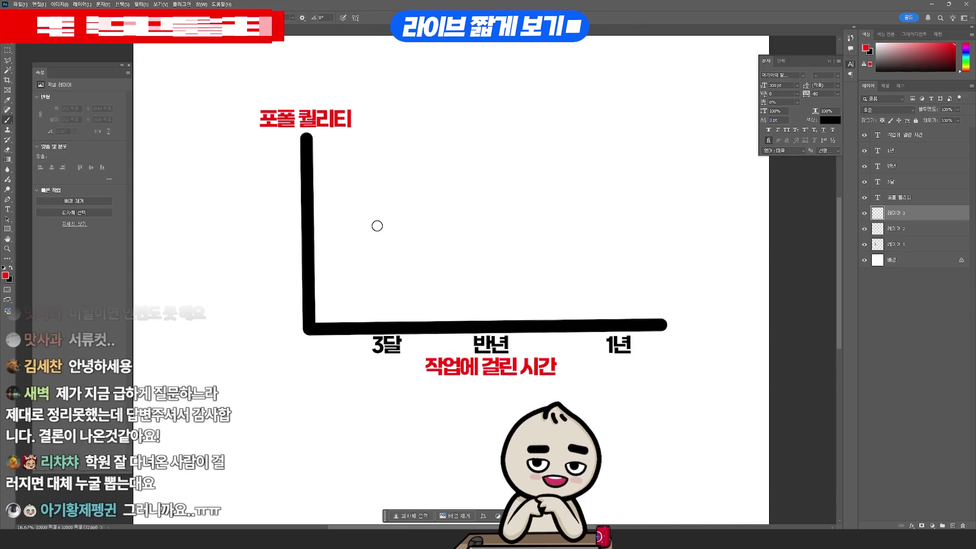
- Paint a red dot labelled A and a green dot labelled B on the graph
left_click(382, 210)
left_click_drag(381, 252, 401, 247)
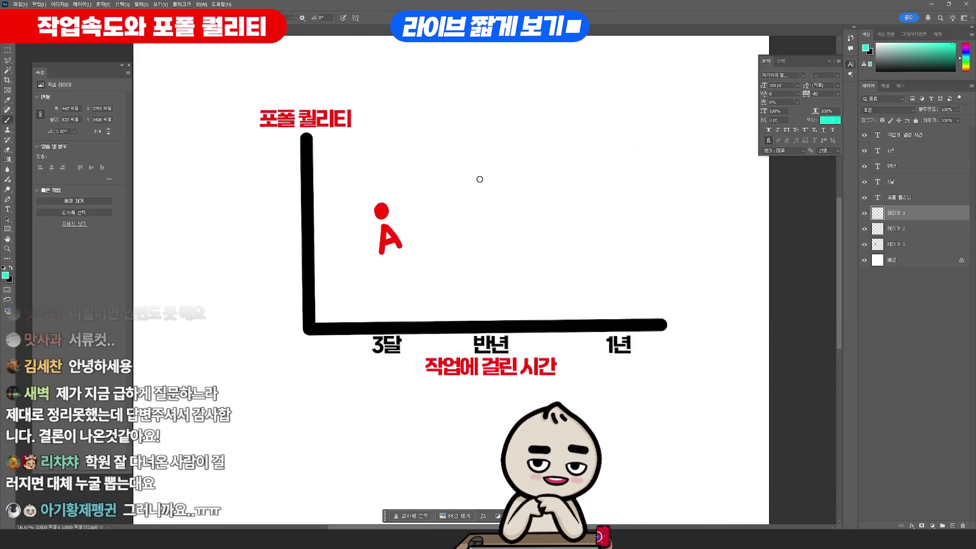
mouse_move(478, 186)
left_mouse_down()
mouse_move(477, 177)
mouse_move(487, 224)
left_mouse_up()
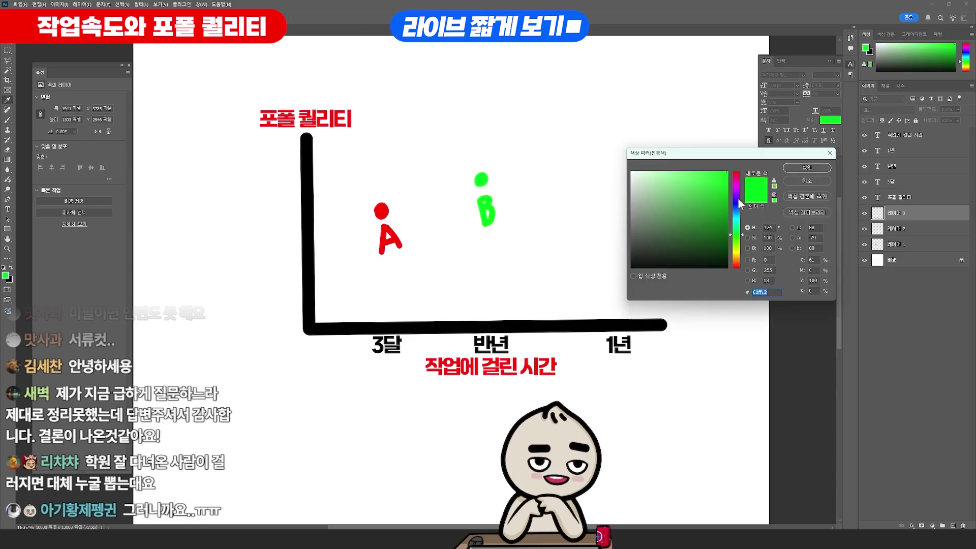
left_click_drag(737, 213, 737, 201)
- Paint a blue dot and letter C near the one-year mark, then revert to black
key("Return")
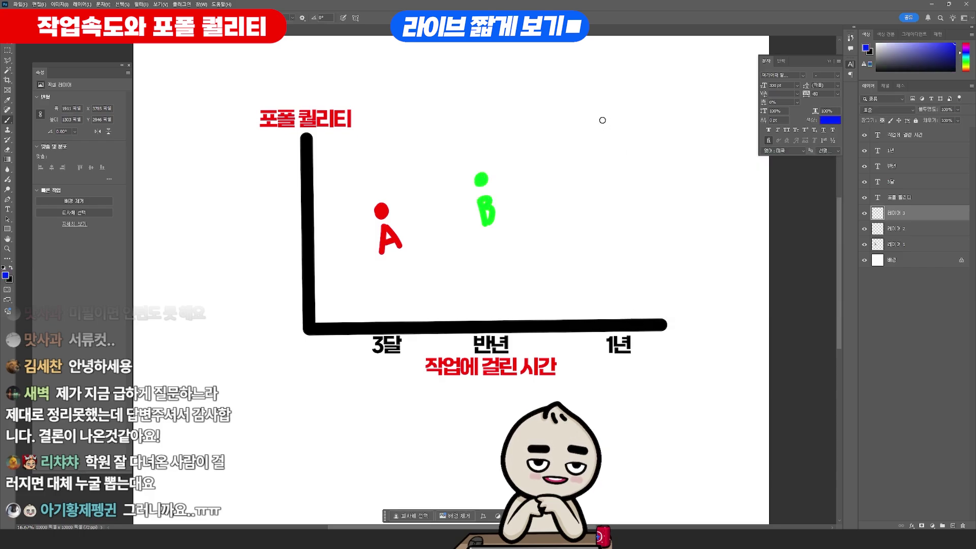
left_click_drag(603, 120, 616, 159)
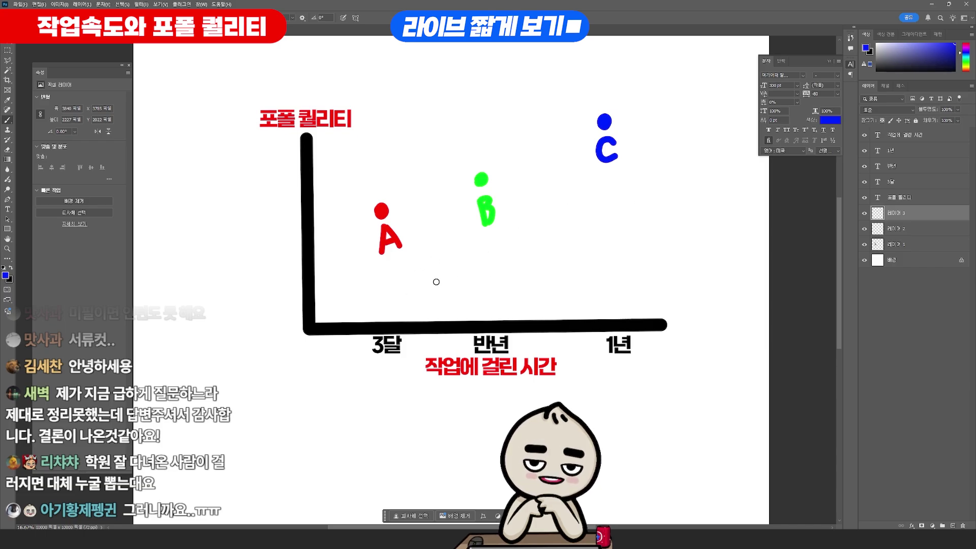
key("x")
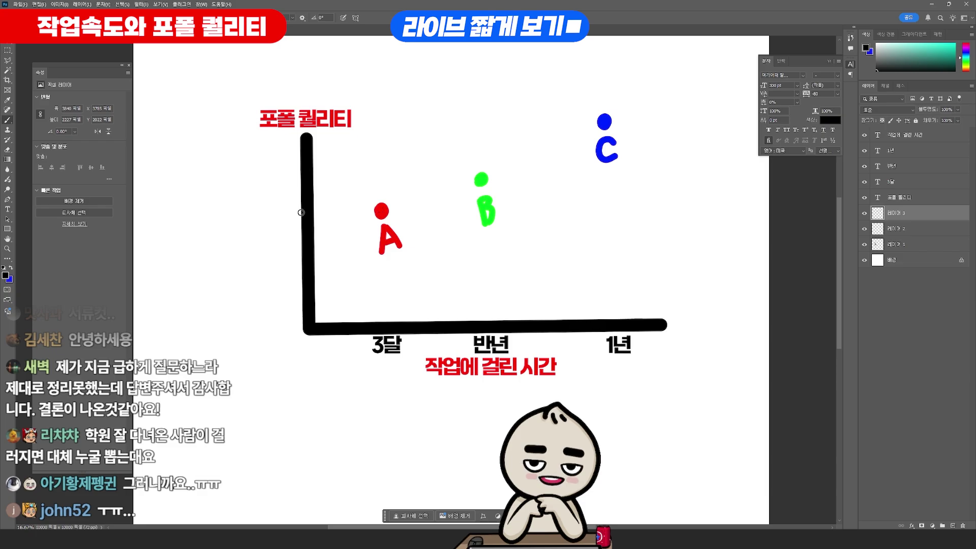
- Draw three short black horizontal ticks across the vertical axis at rising heights
left_click_drag(297, 213, 321, 213)
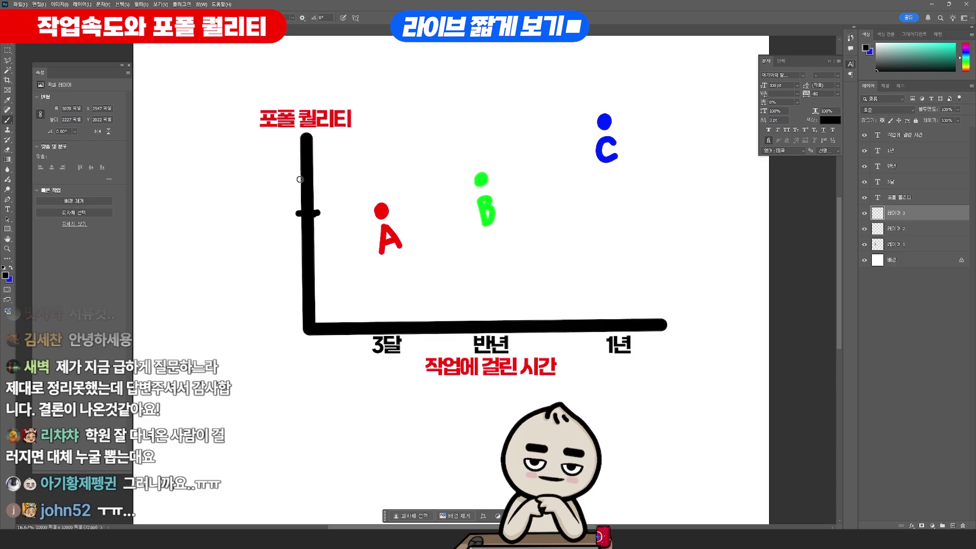
left_click_drag(298, 179, 318, 177)
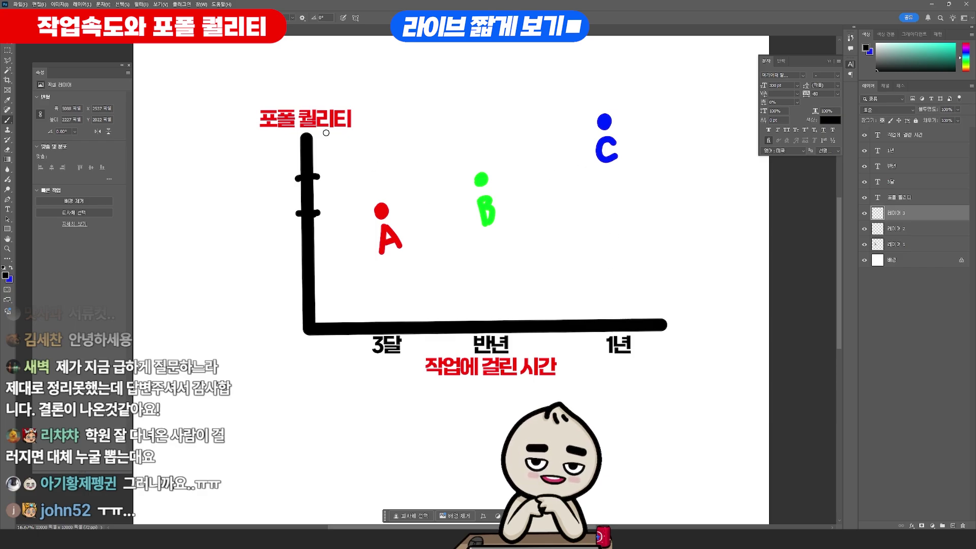
left_click_drag(292, 137, 317, 139)
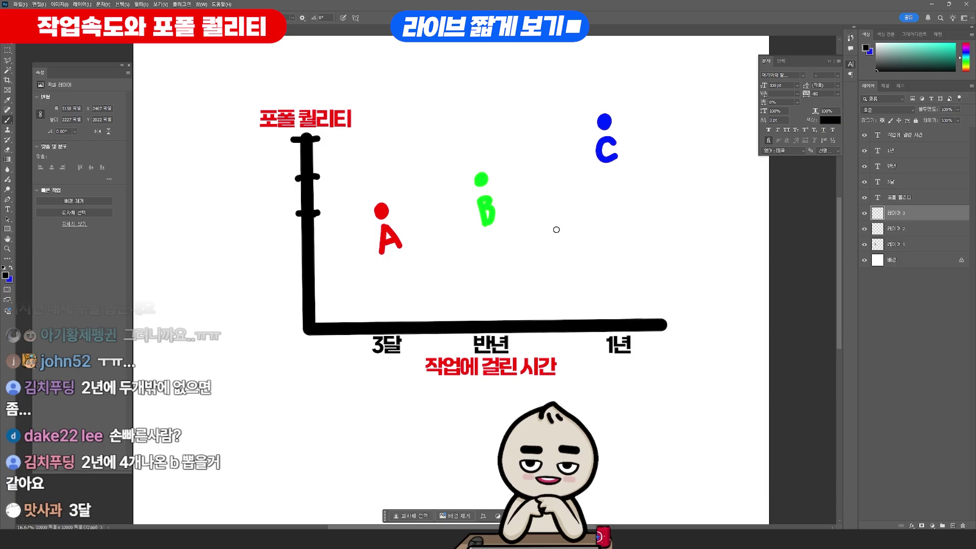
- Draw short black dashes beside C, B and A, extending the C and B dashes into T shapes
left_click_drag(625, 122, 643, 122)
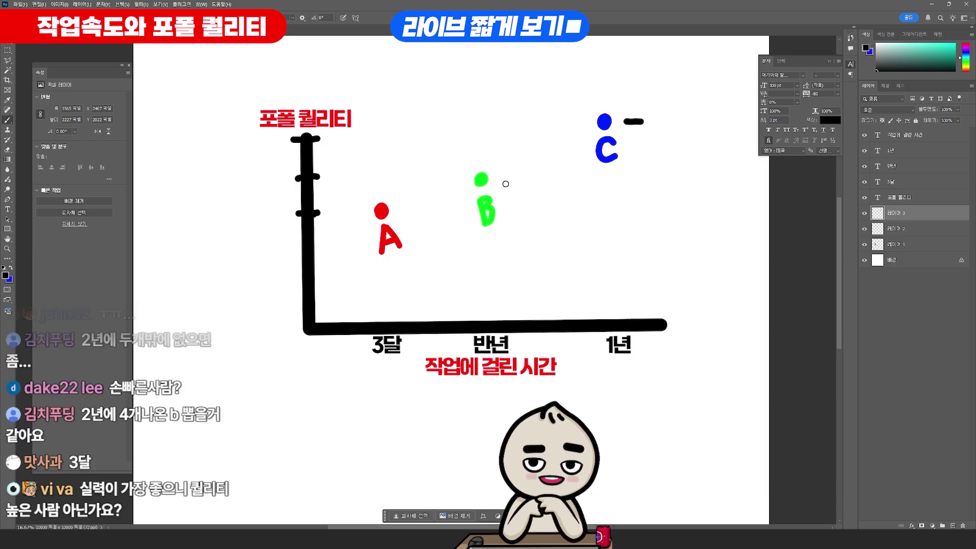
left_click_drag(505, 184, 519, 183)
left_click_drag(407, 213, 420, 212)
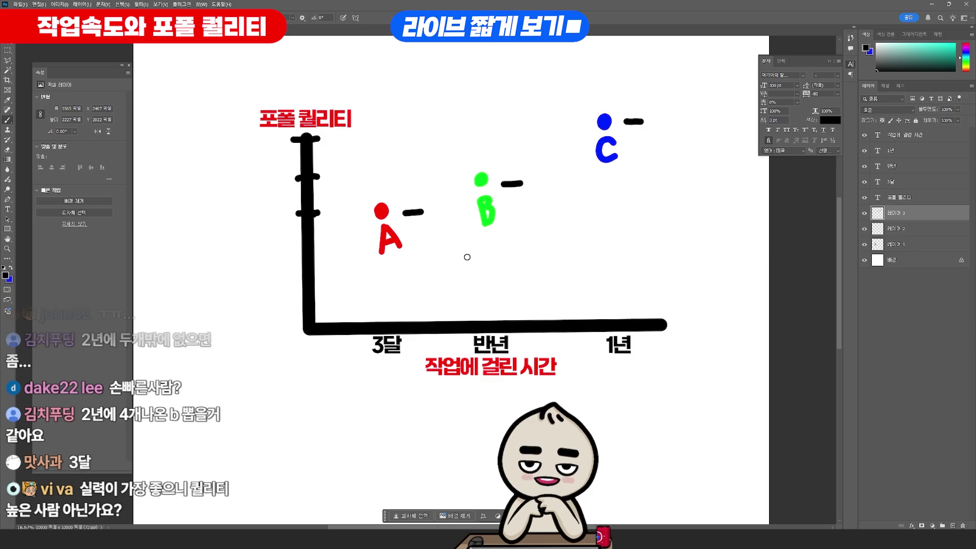
scroll(467, 256, "up", 1)
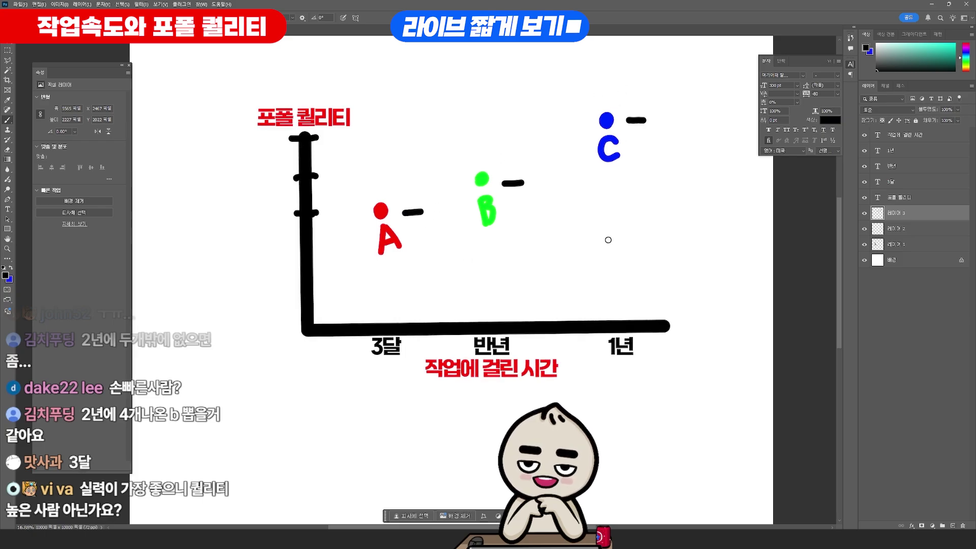
left_click_drag(638, 123, 639, 136)
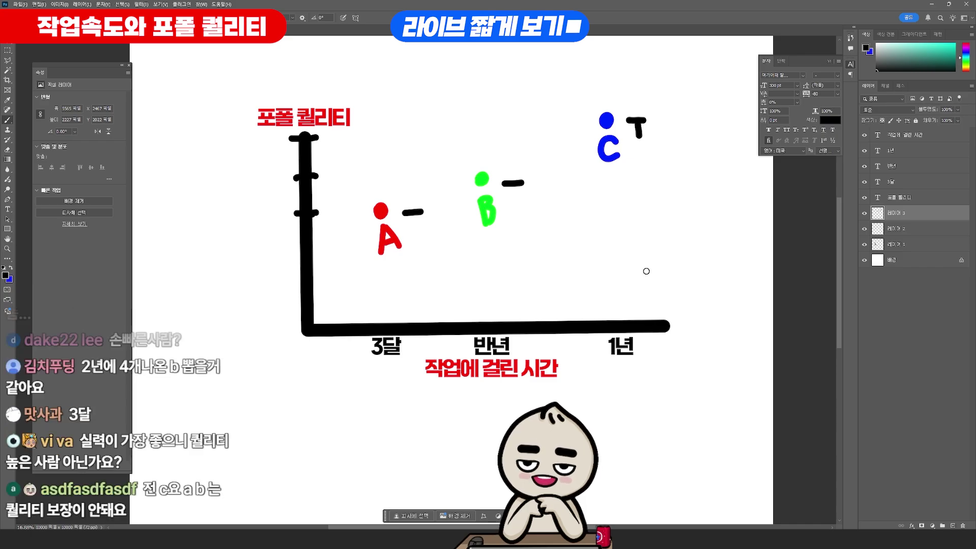
mouse_move(514, 184)
left_mouse_down()
mouse_move(516, 200)
mouse_move(528, 193)
mouse_move(506, 209)
mouse_move(527, 208)
left_mouse_up()
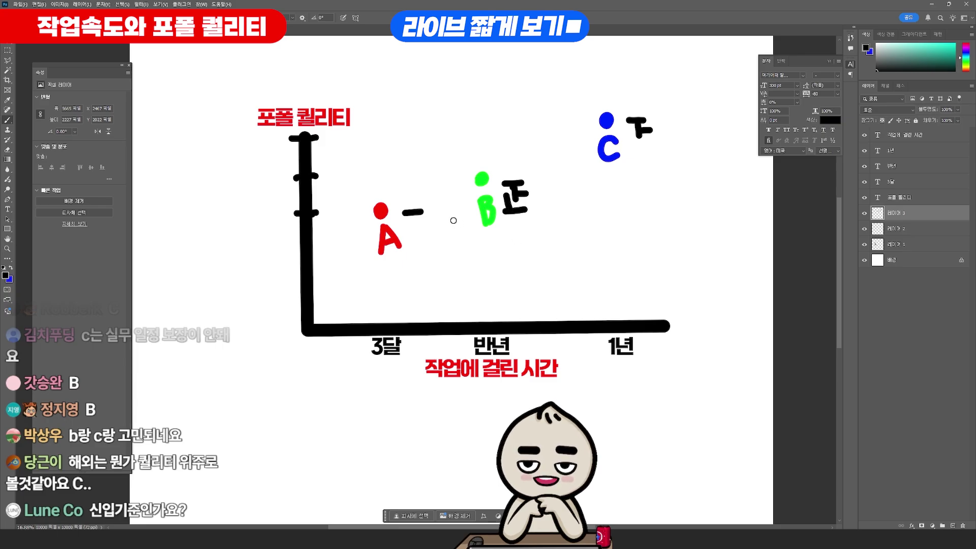
- Turn the dash beside A into a T and complete the labels beside C and A
left_click_drag(414, 214, 416, 231)
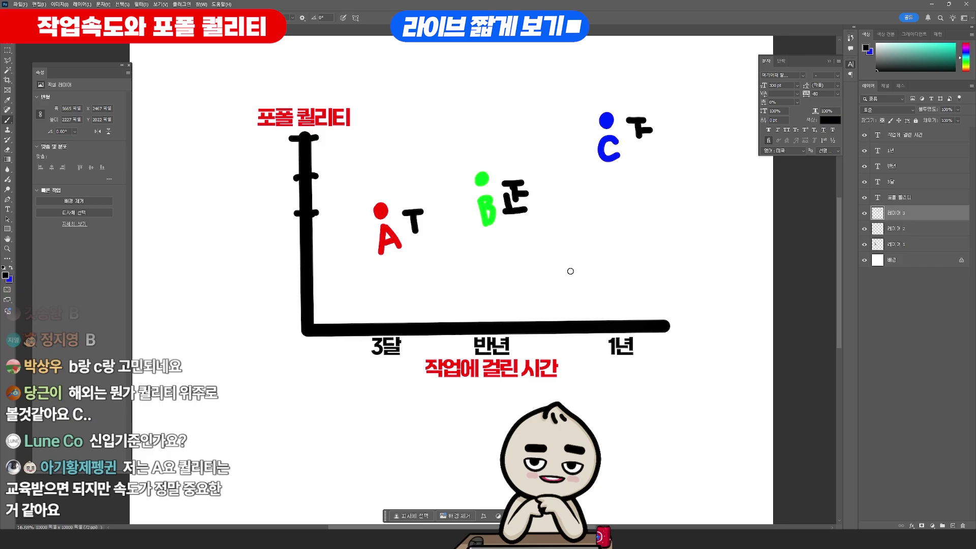
left_click_drag(631, 127, 629, 144)
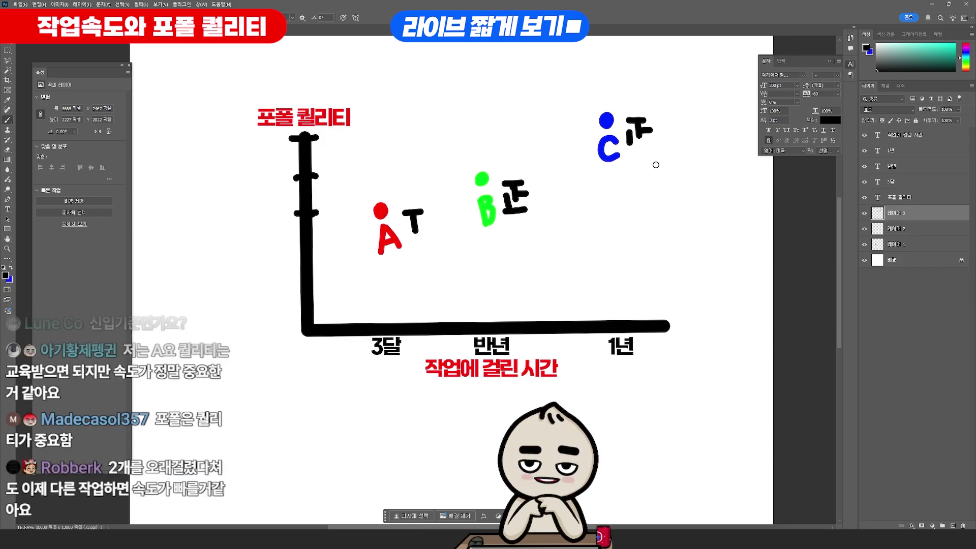
left_click_drag(625, 148, 652, 143)
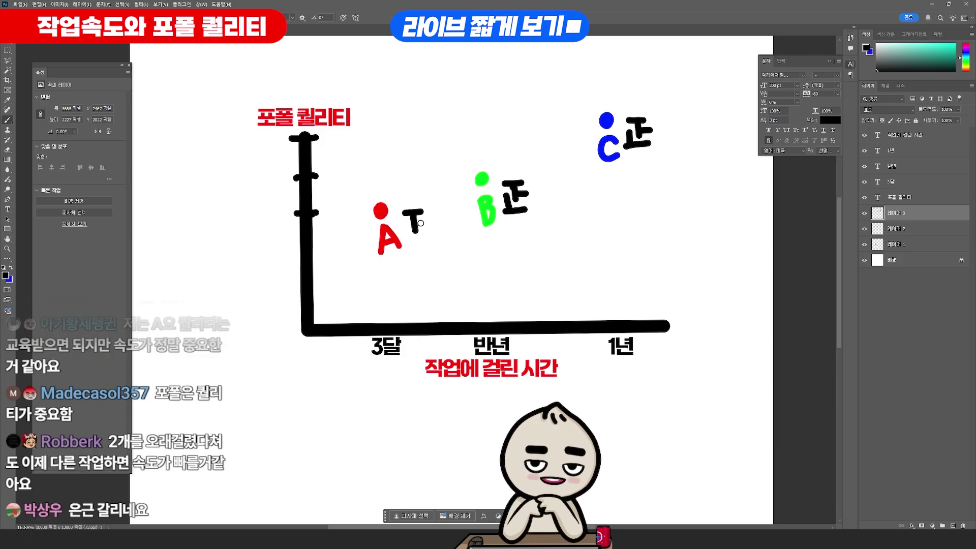
left_click_drag(415, 222, 428, 220)
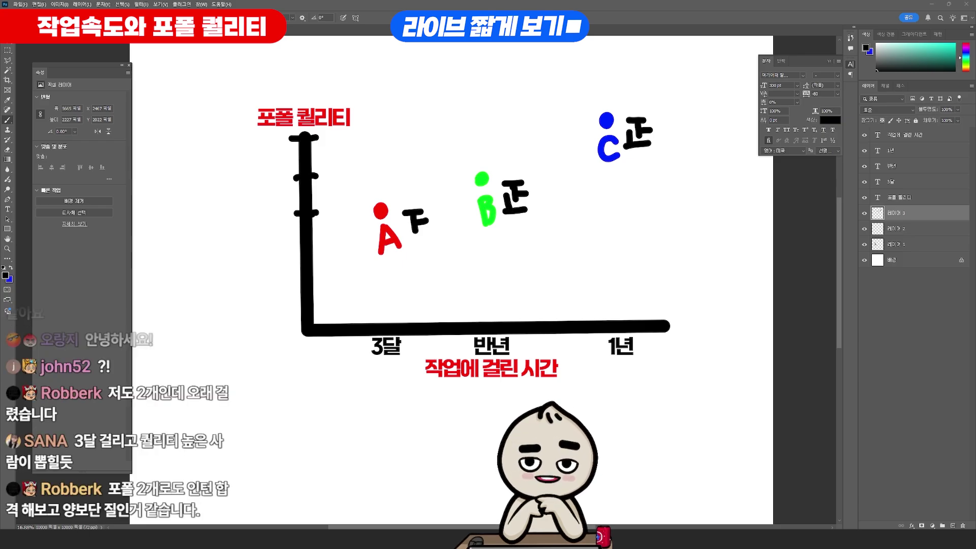
- Draw black bars with downward arrows above points C and A
left_click_drag(581, 110, 625, 107)
left_click_drag(603, 78, 604, 104)
mouse_move(370, 197)
left_mouse_down()
mouse_move(396, 196)
mouse_move(382, 192)
left_mouse_up()
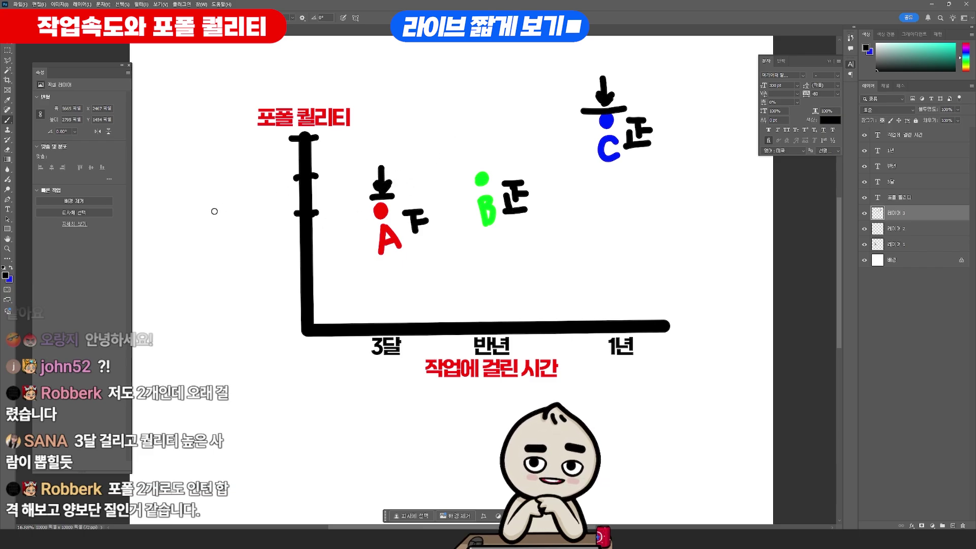
- Pick a new brush colour, undo the stray black mark, and draw a blue '<' beside C
left_click(5, 275)
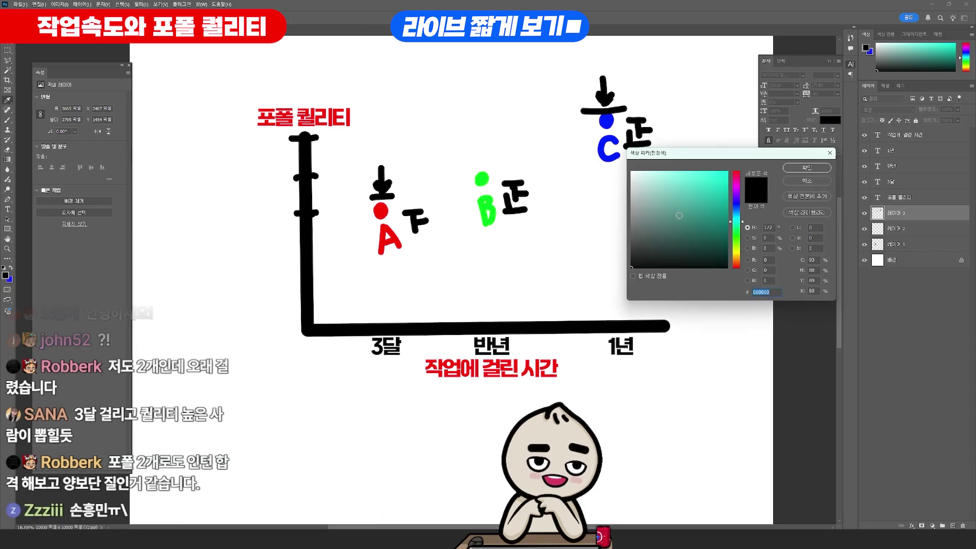
left_click_drag(736, 211, 744, 157)
left_click(793, 169)
left_click_drag(664, 79, 665, 114)
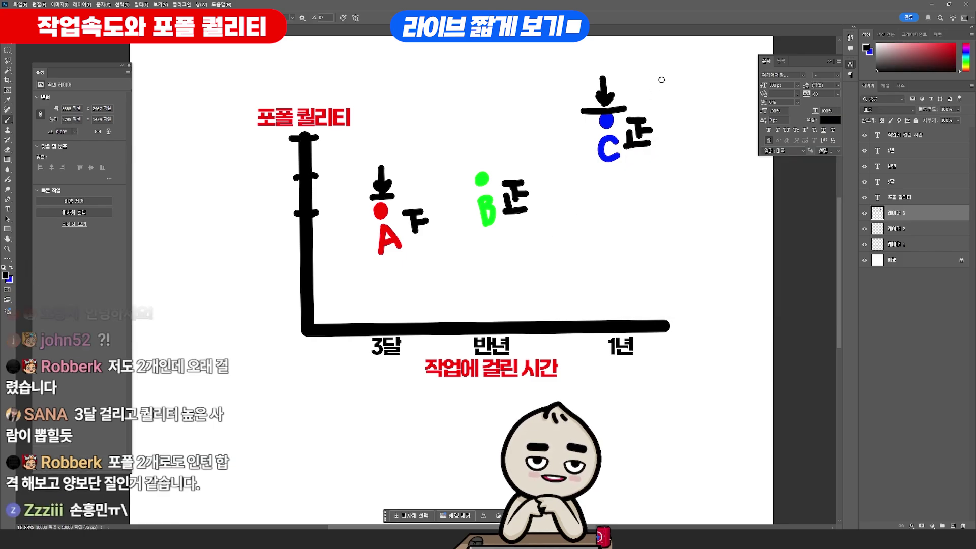
key("ctrl+z")
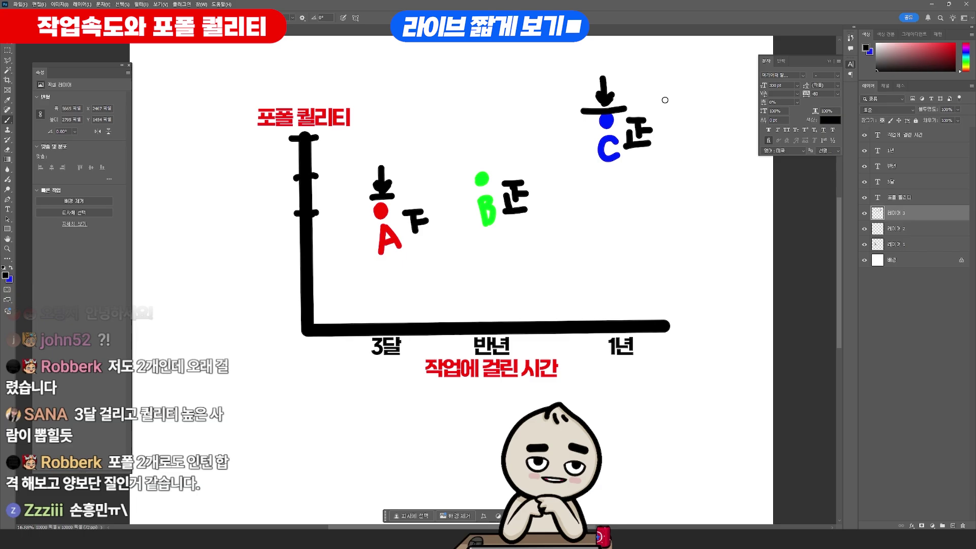
key("x")
left_click_drag(669, 76, 673, 118)
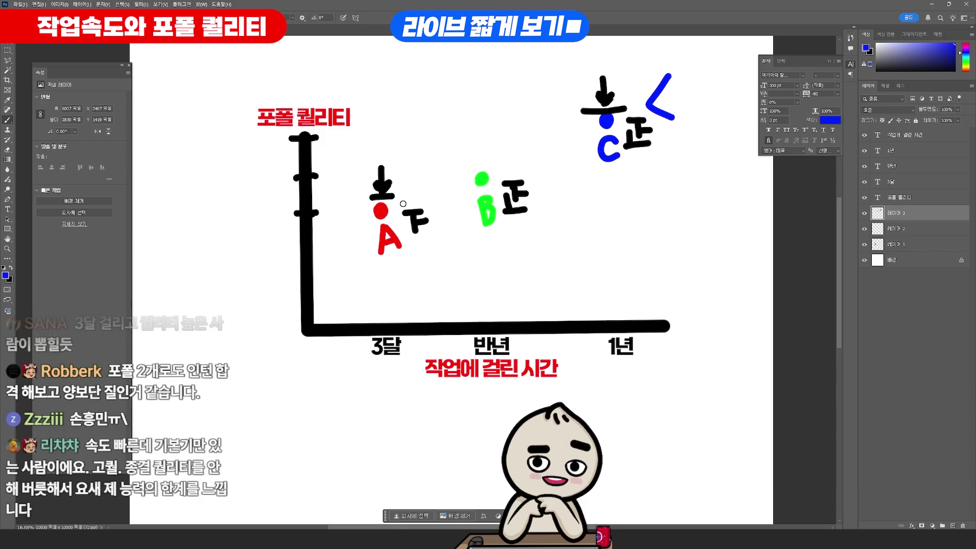
- Draw a blue line, a '<' mark and the word 속도 near point A
left_click_drag(328, 192, 402, 193)
left_click_drag(406, 175, 416, 201)
left_click_drag(356, 142, 346, 175)
left_click_drag(371, 155, 386, 165)
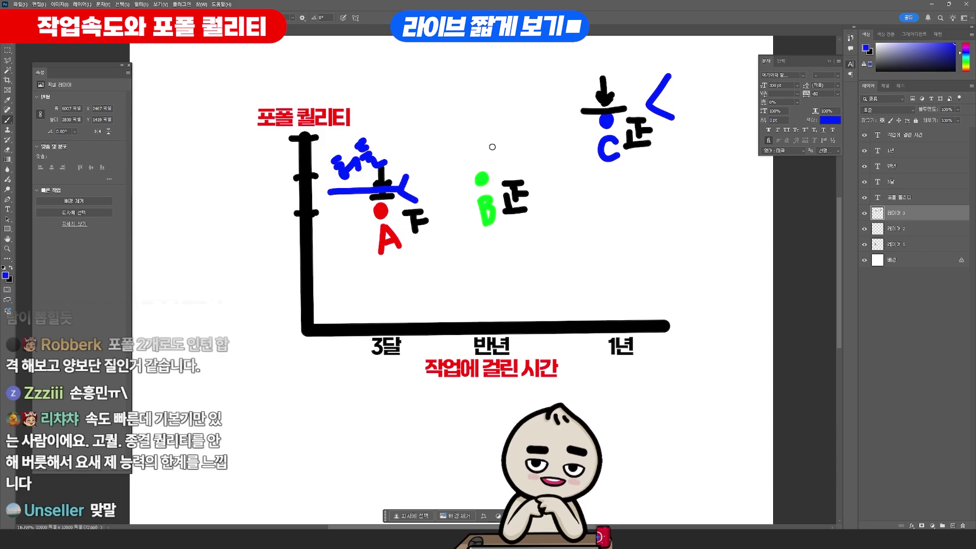
- Circle point B in blue and draw a two-headed arrow beside C
mouse_move(491, 149)
left_mouse_down()
mouse_move(455, 170)
mouse_move(509, 146)
left_mouse_up()
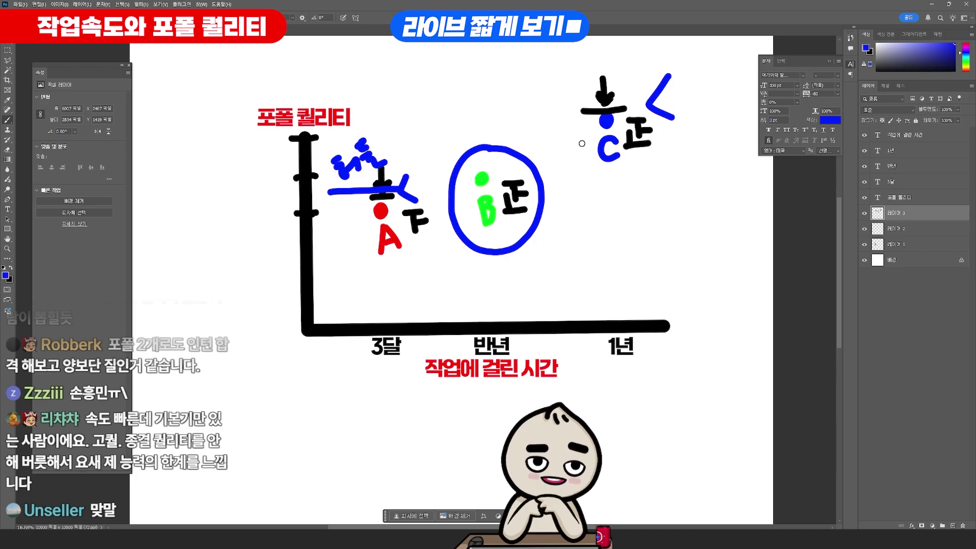
left_click_drag(582, 144, 557, 167)
mouse_move(558, 153)
left_mouse_down()
mouse_move(569, 164)
mouse_move(584, 152)
mouse_move(648, 180)
left_mouse_up()
mouse_move(653, 155)
left_mouse_down()
mouse_move(664, 197)
mouse_move(694, 179)
left_mouse_up()
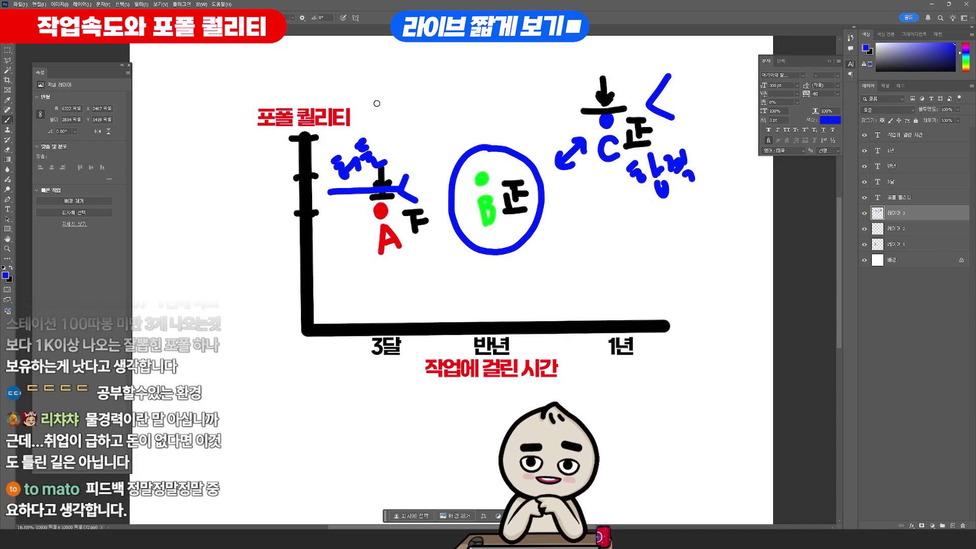
- Extend the blue mark near A, then draw a red down arrow and rising curve from A
left_click_drag(427, 140, 410, 198)
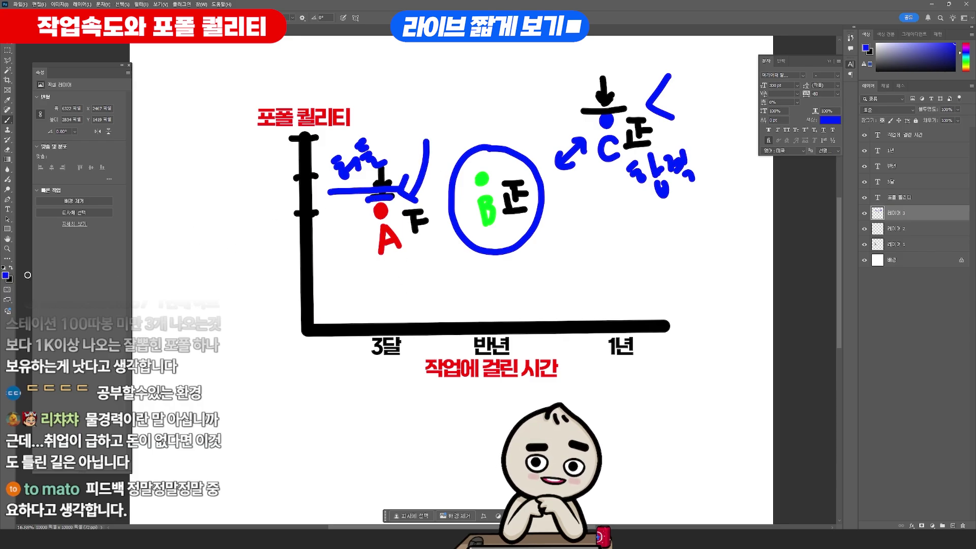
left_click(6, 276)
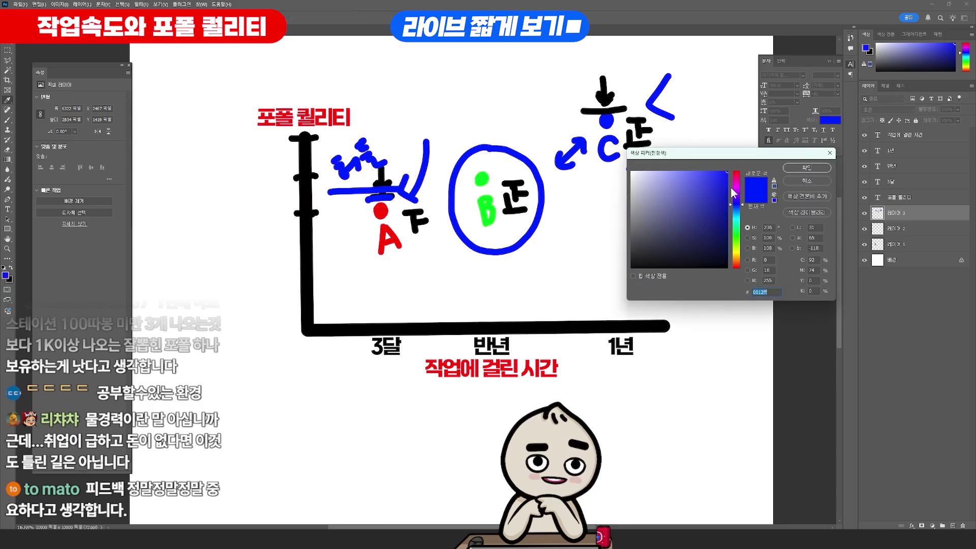
left_click_drag(732, 187, 732, 172)
left_click(795, 168)
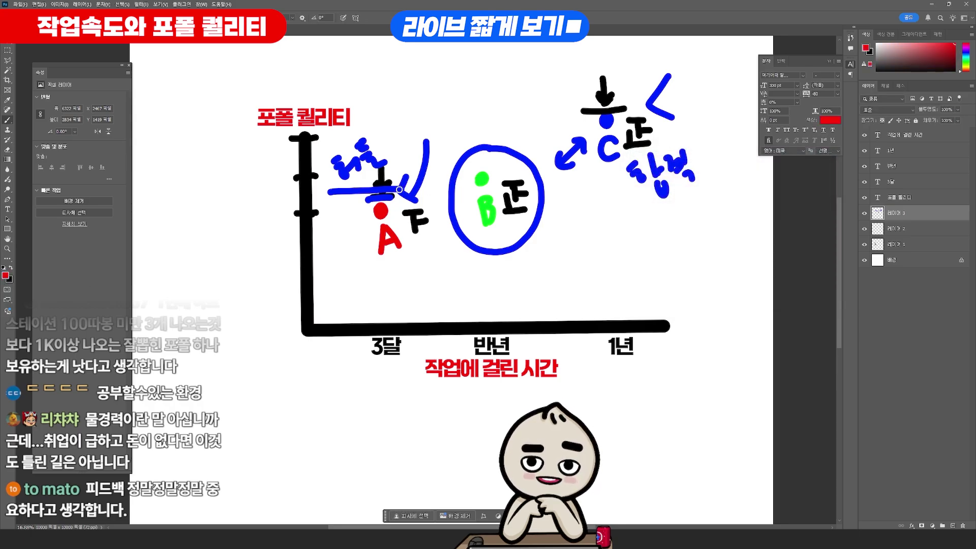
mouse_move(401, 130)
left_mouse_down()
mouse_move(401, 164)
mouse_move(509, 68)
left_mouse_up()
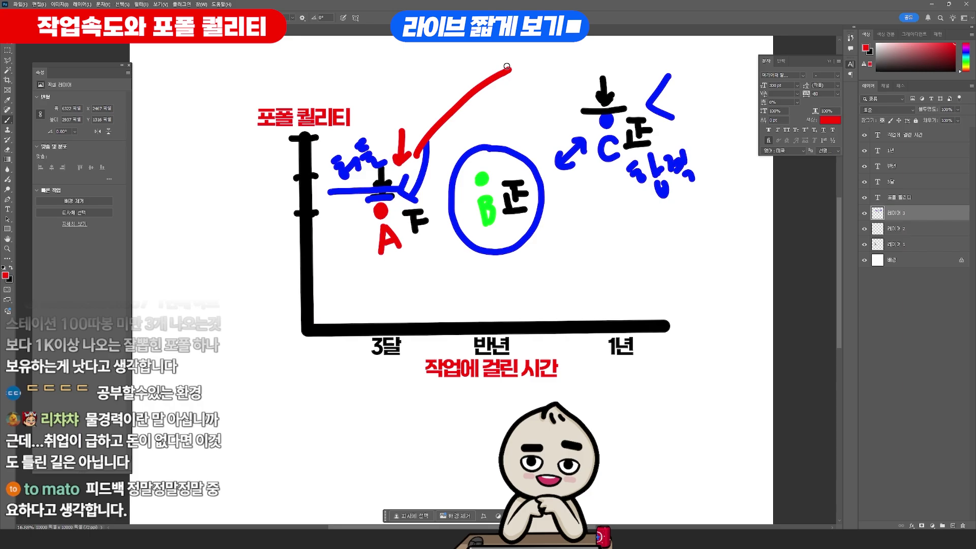
- Add four red ticks on the time axis and red underline strokes below the points
left_click_drag(388, 310, 390, 333)
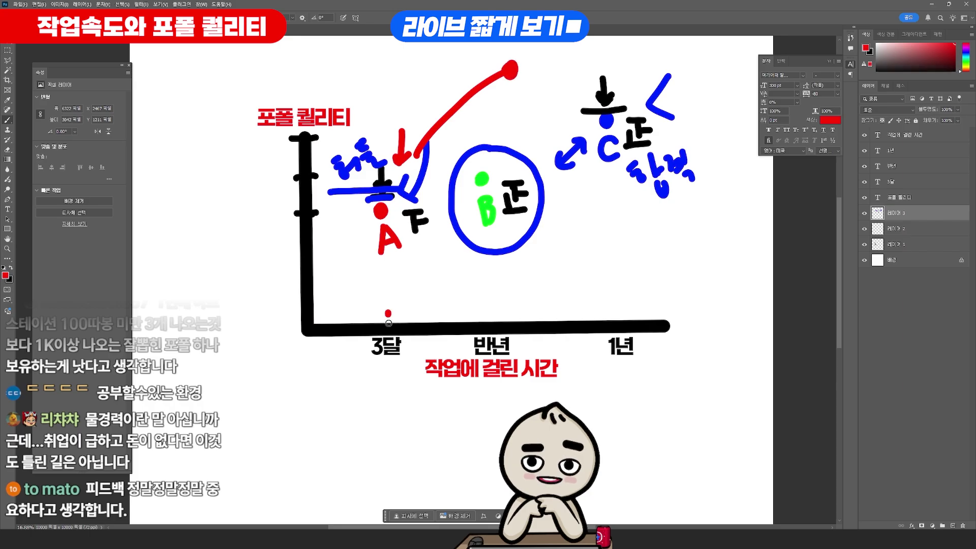
left_click_drag(444, 304, 446, 330)
left_click_drag(491, 305, 492, 324)
left_click_drag(550, 303, 550, 326)
left_click_drag(379, 287, 535, 233)
left_click_drag(580, 220, 663, 204)
- Draw large red arcs framing the left and right sides and thicken the stroke below C
mouse_move(300, 75)
left_mouse_down()
mouse_move(270, 254)
mouse_move(333, 347)
left_mouse_up()
mouse_move(668, 53)
left_mouse_down()
mouse_move(719, 254)
mouse_move(682, 361)
left_mouse_up()
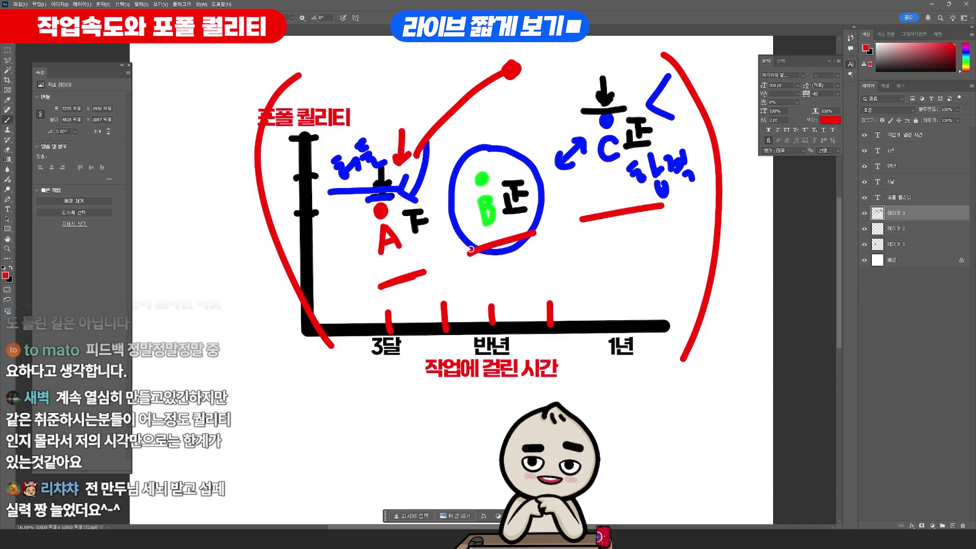
left_click_drag(581, 219, 634, 206)
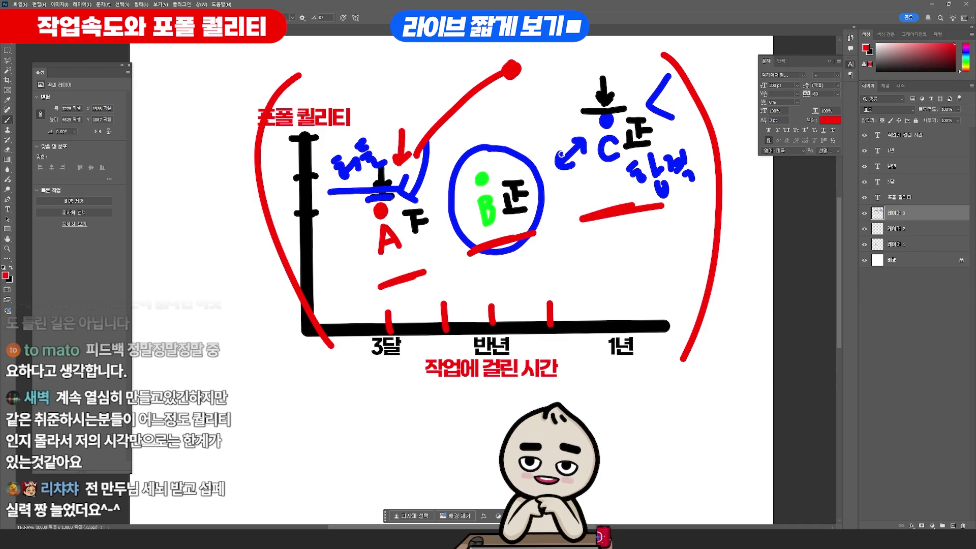